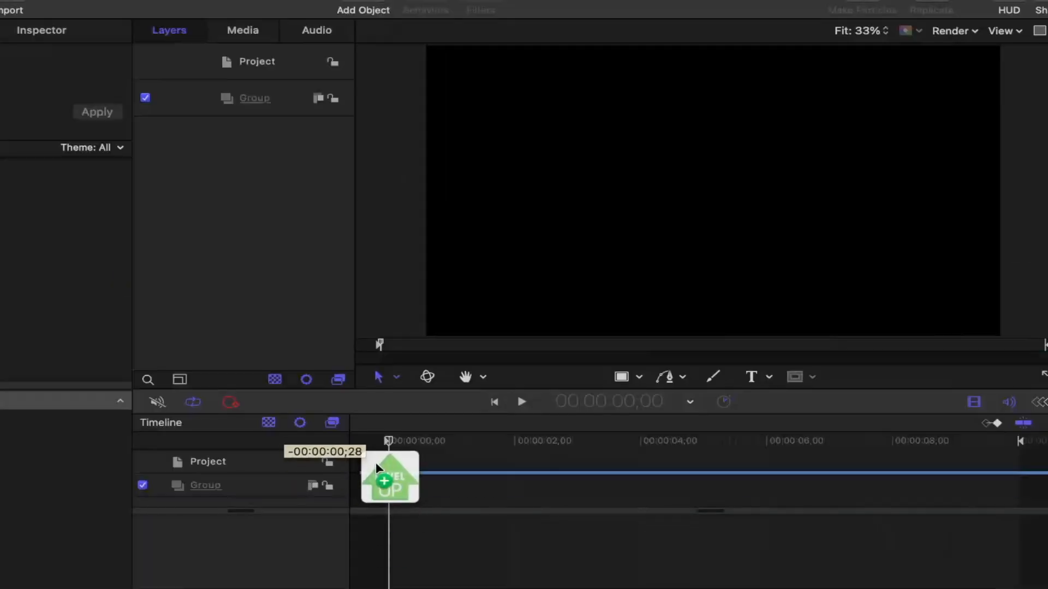
- Place the Level Up arrow image in the Group on the timeline, start it at 00:00:00;00, and open its properties
drag(375, 463, 369, 489)
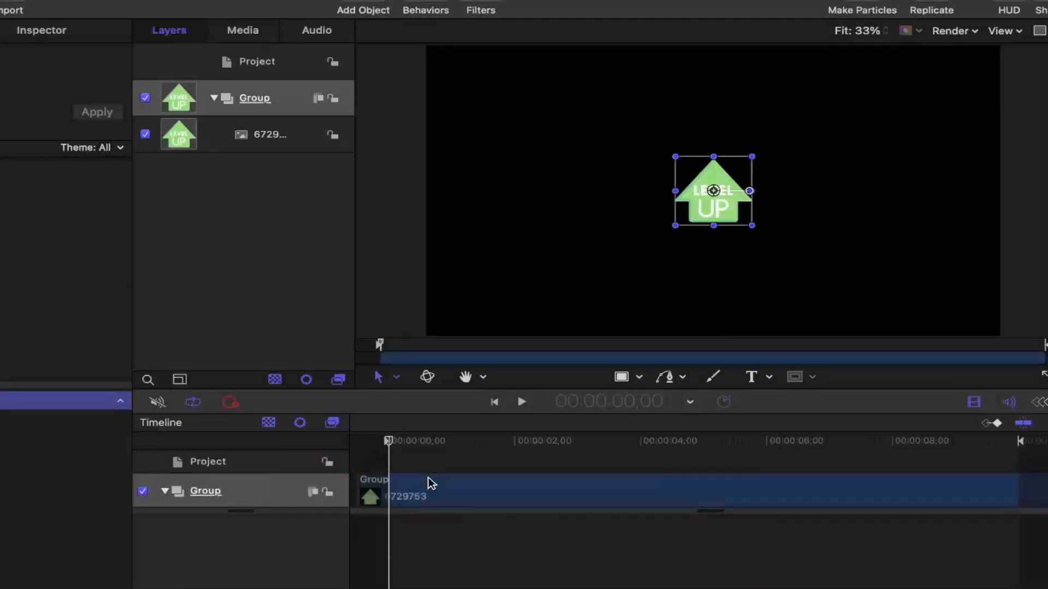
drag(431, 498, 464, 497)
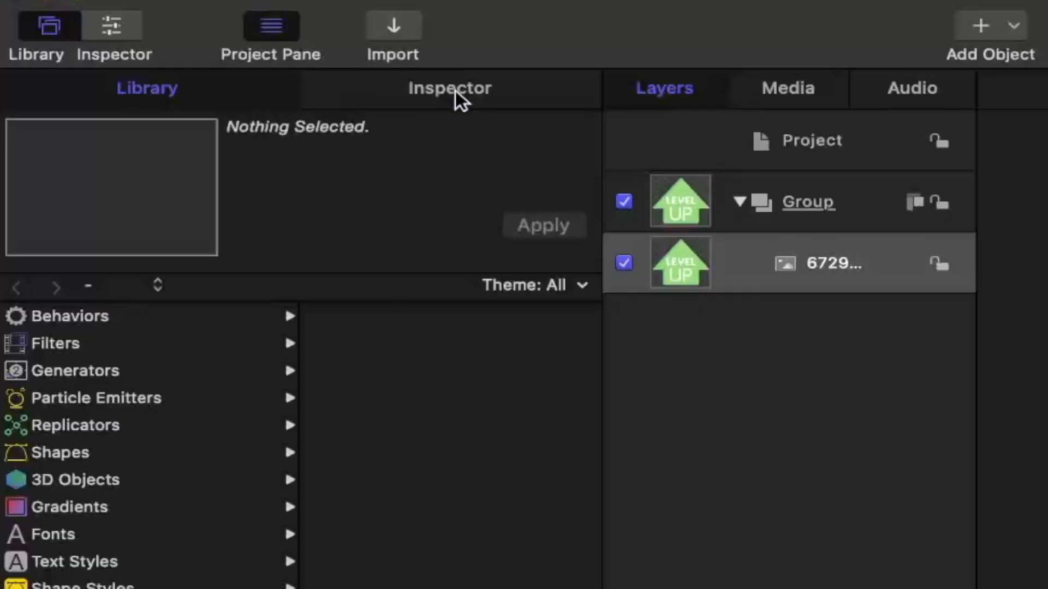
click(45, 31)
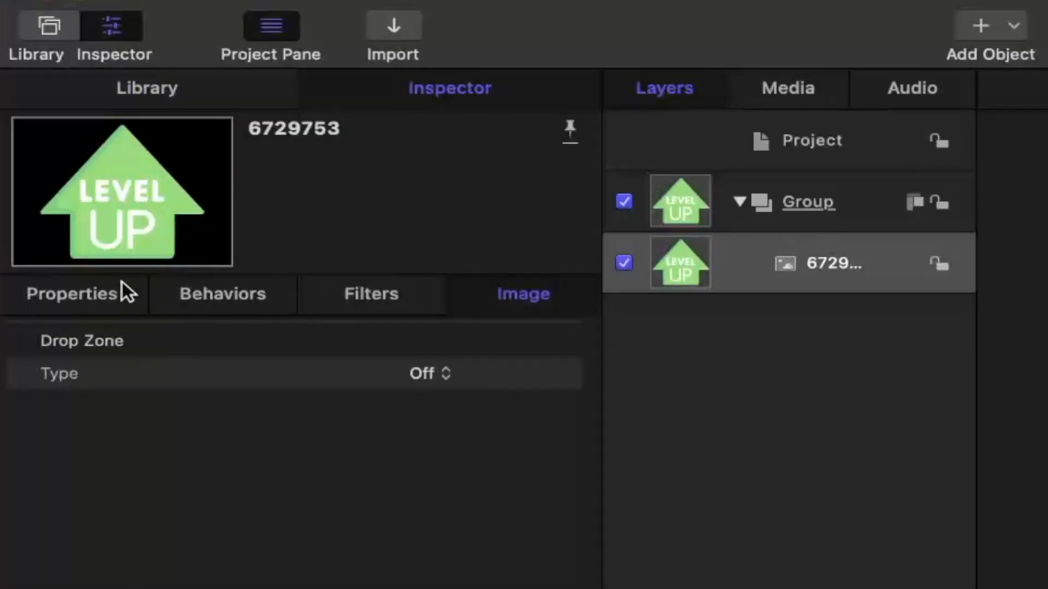
click(103, 283)
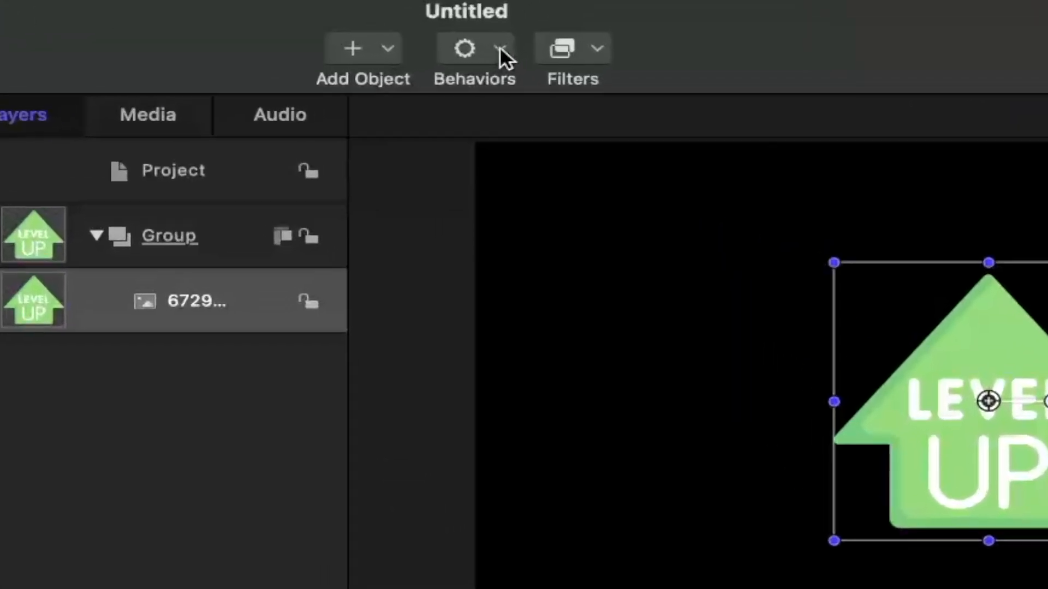
- Add a Randomize parameter behavior to the Level Up image
click(542, 30)
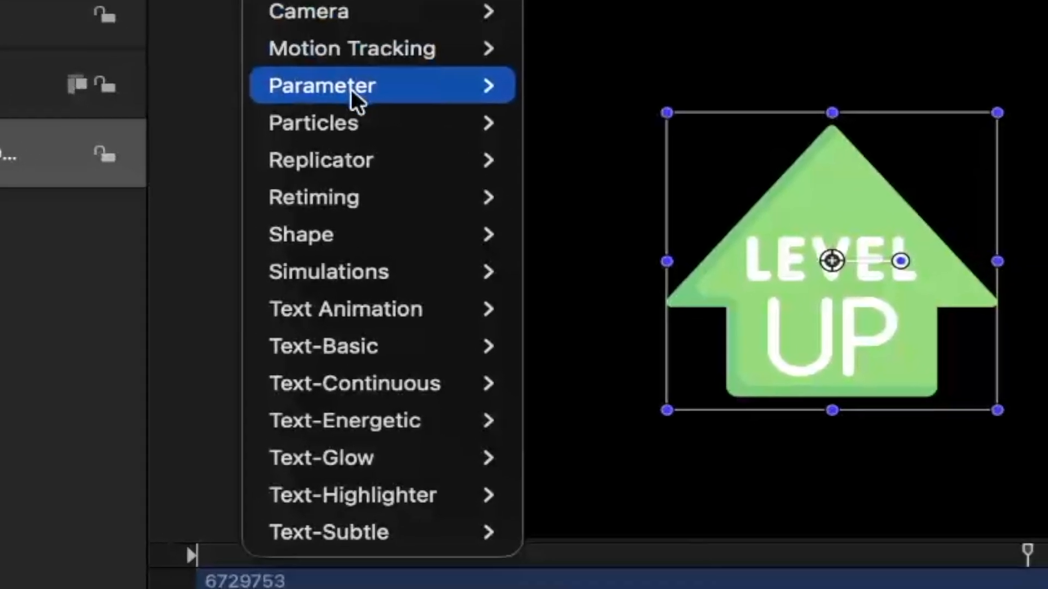
mouse_move(470, 206)
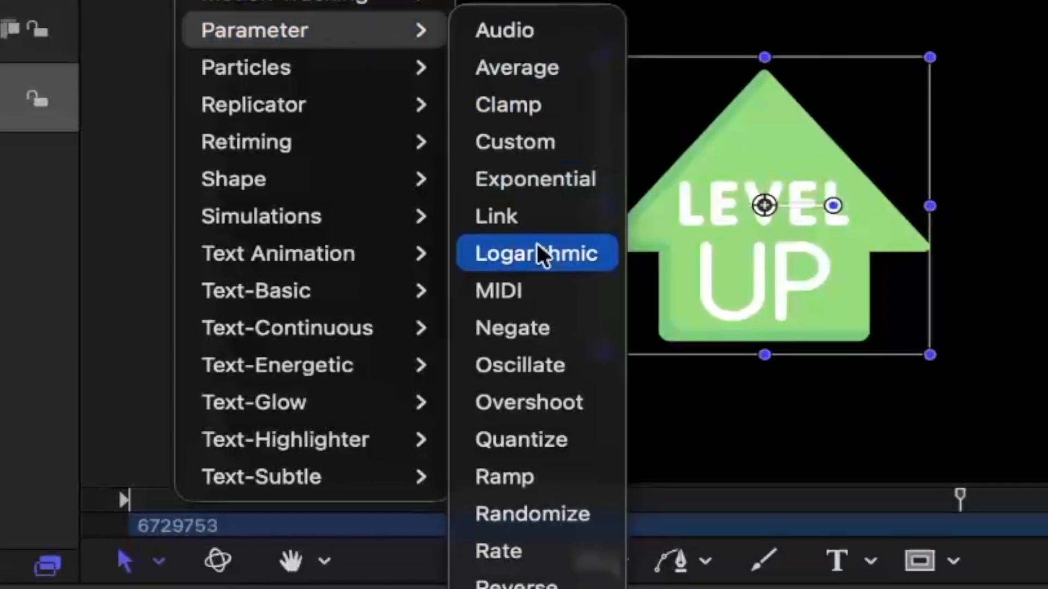
click(531, 516)
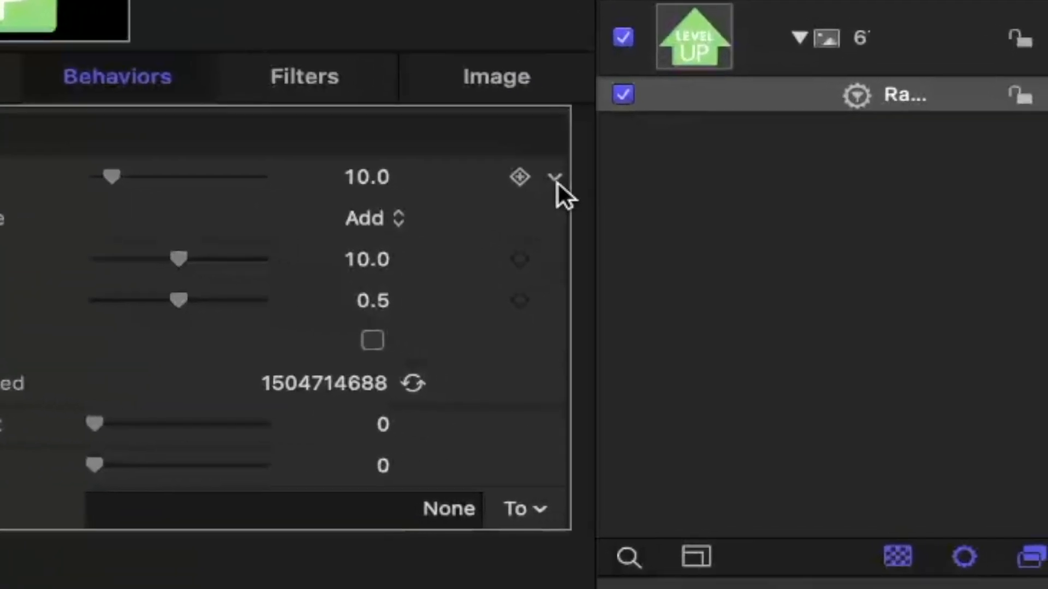
- Add an Audio parameter behavior to Randomize's Amount and set its source audio to the Mystic mirage track
click(644, 209)
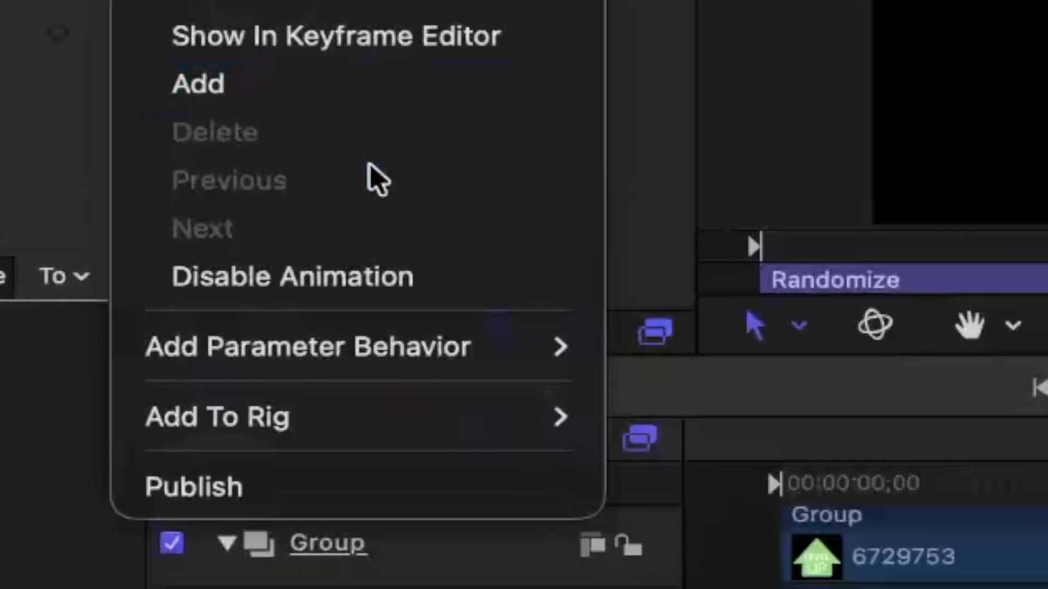
mouse_move(451, 448)
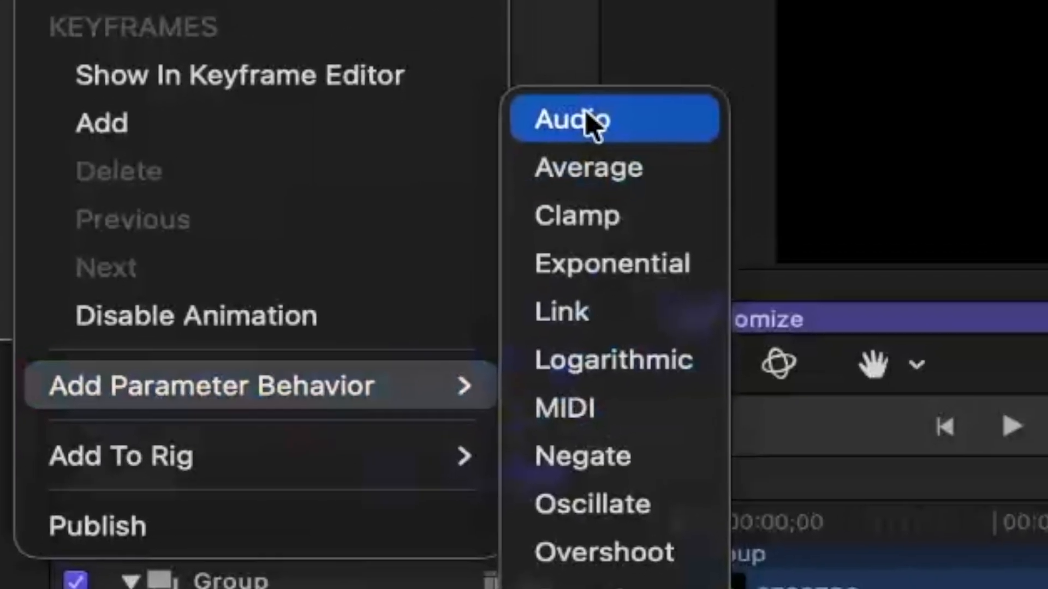
click(674, 71)
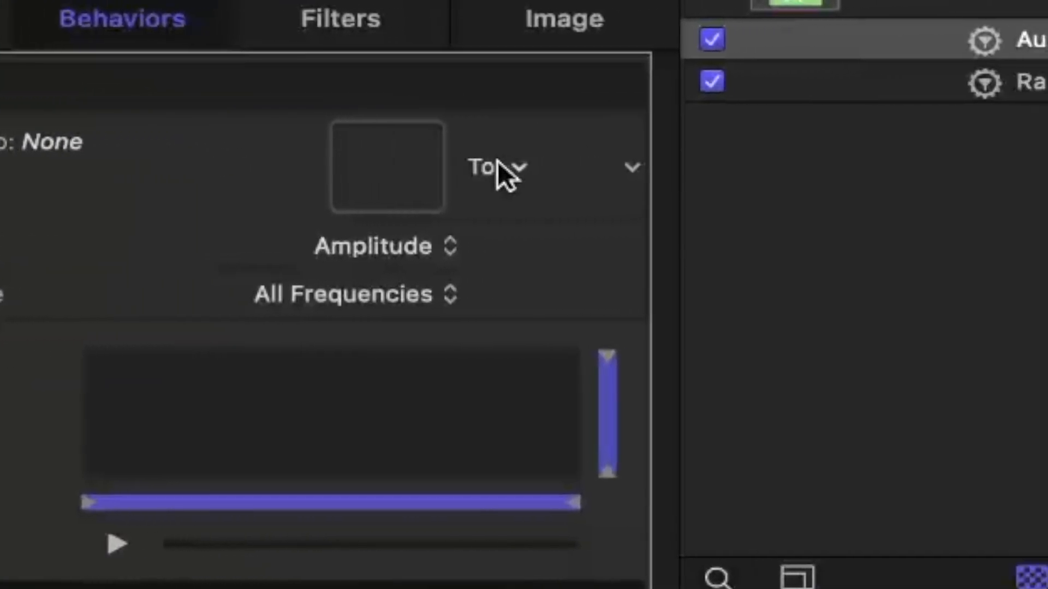
click(517, 167)
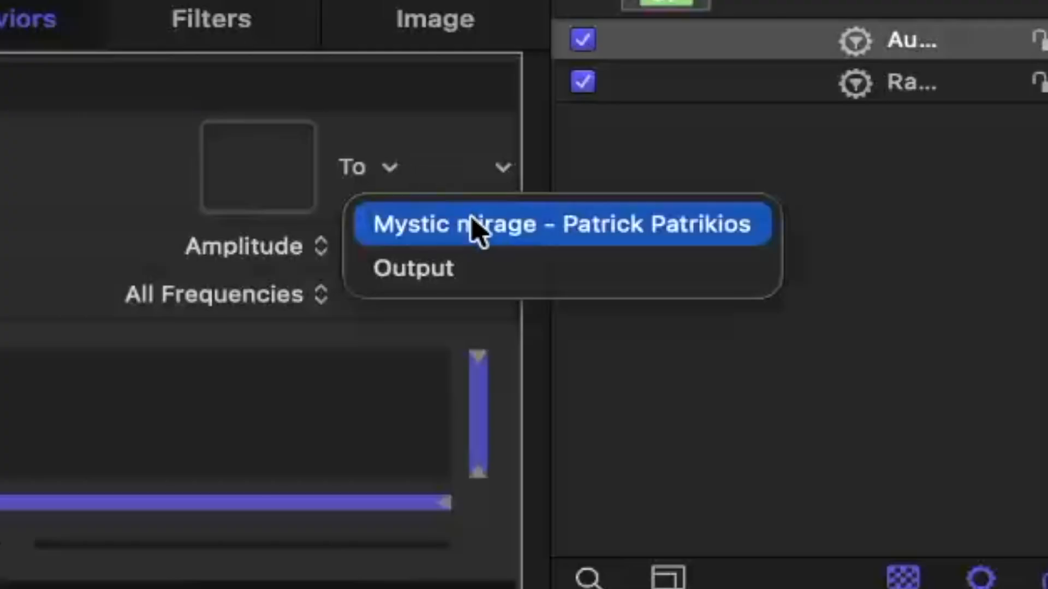
click(478, 226)
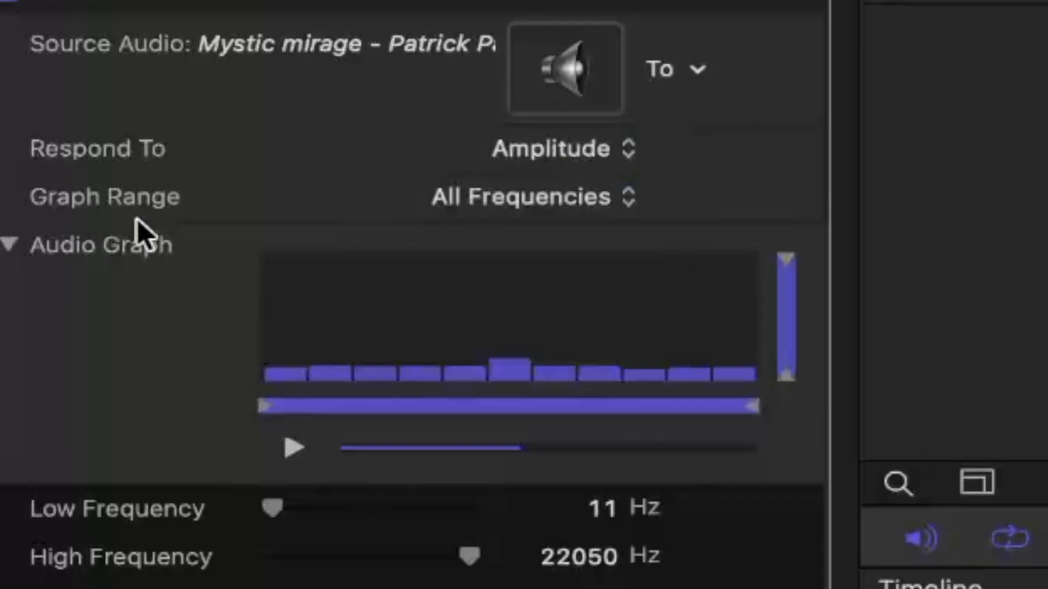
- Set the Audio behavior's graph range to Bass and its low frequency to 85 Hz, and preview the audio graph
click(380, 294)
click(543, 254)
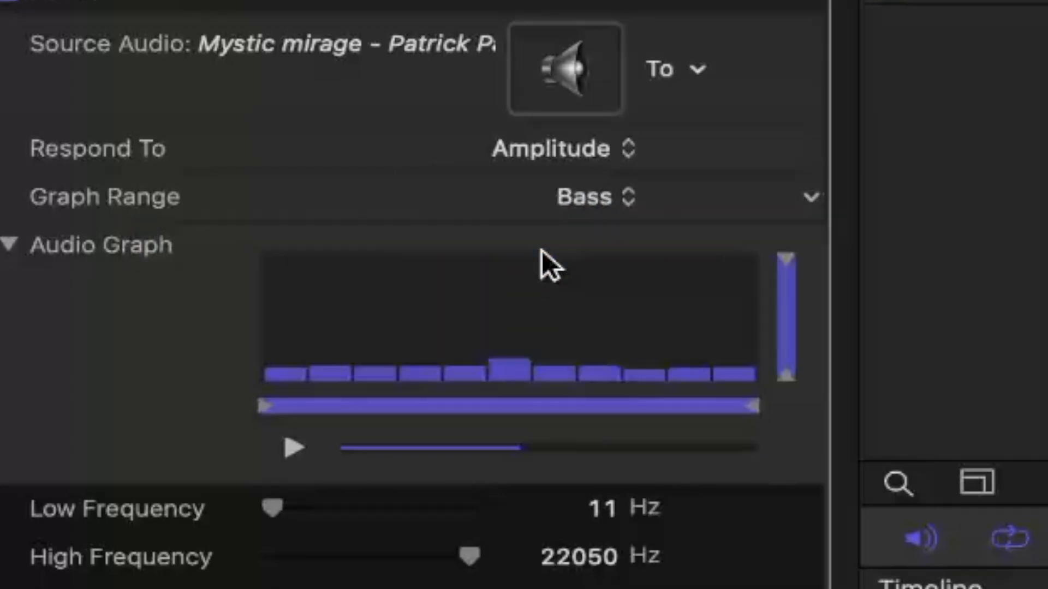
scroll(260, 389, down, 1)
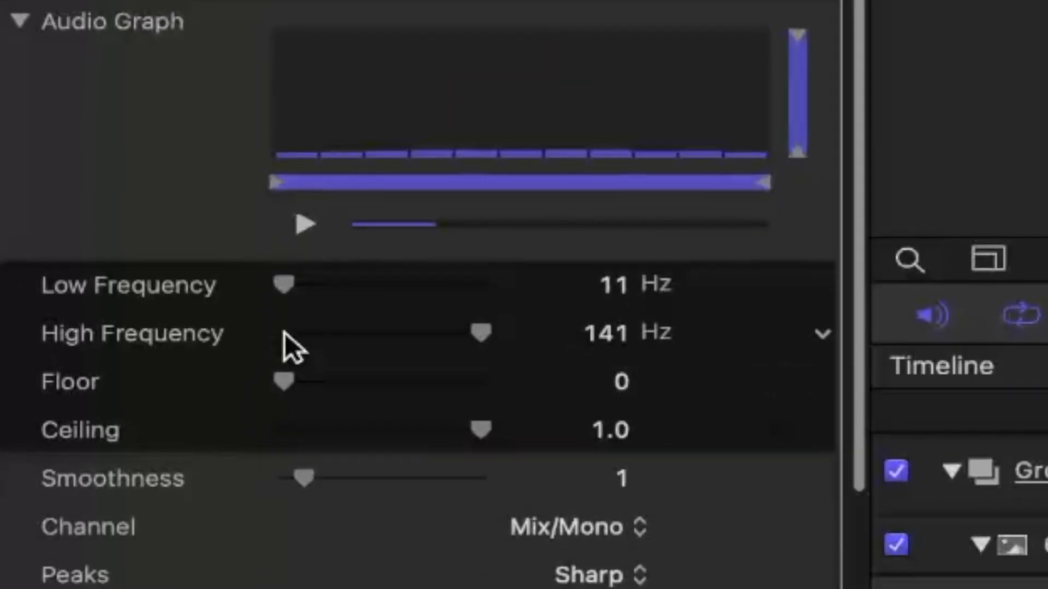
drag(280, 288, 452, 288)
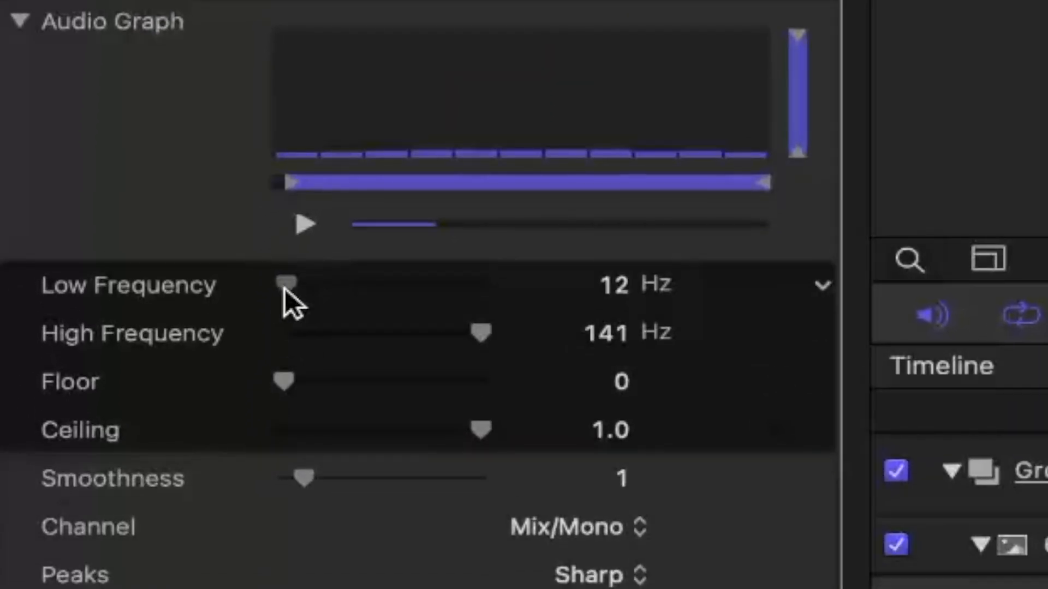
drag(346, 505, 329, 505)
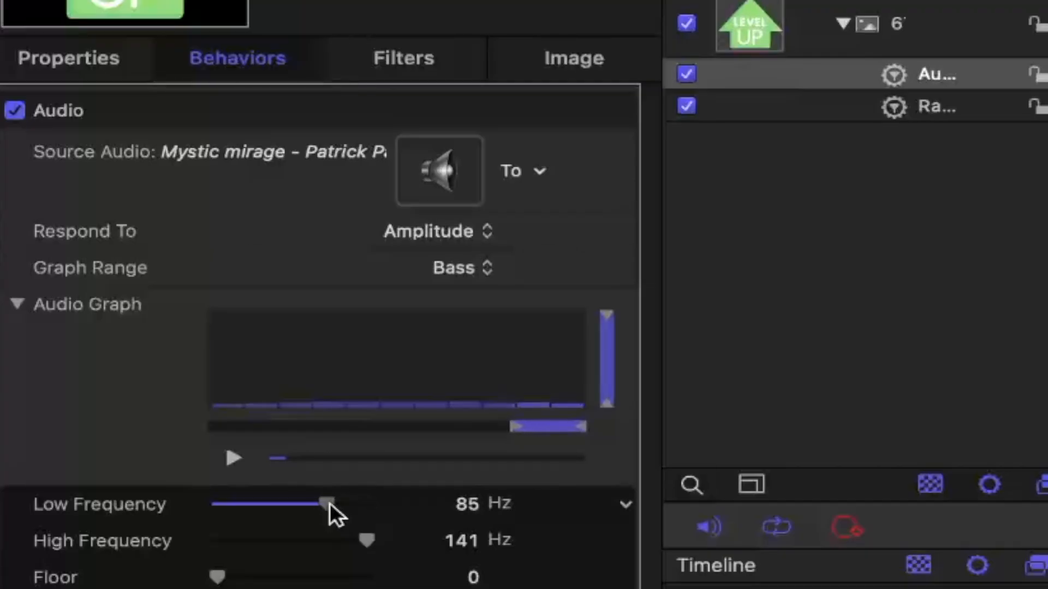
click(231, 457)
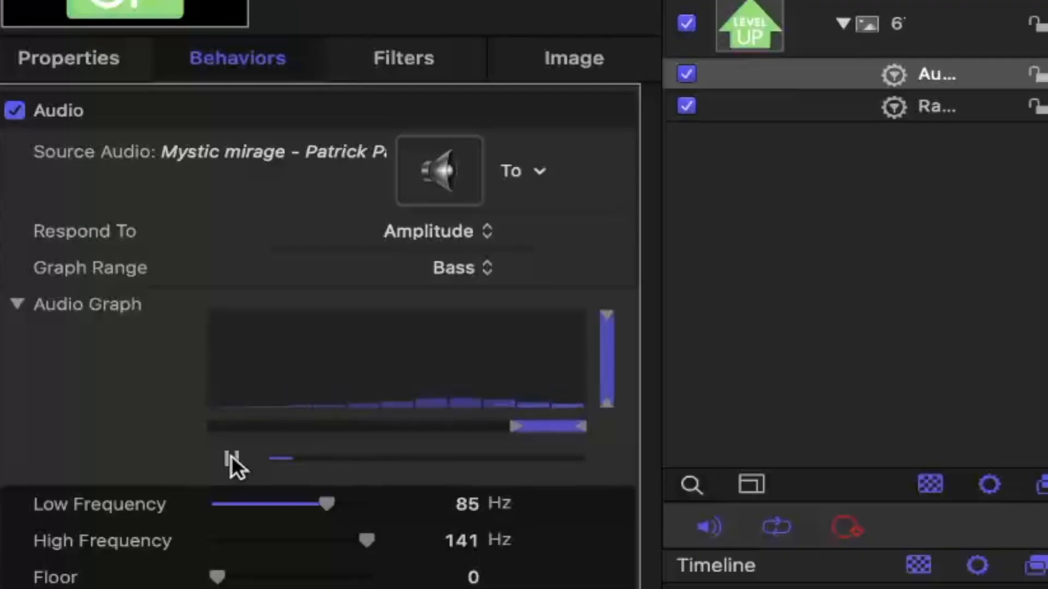
click(232, 456)
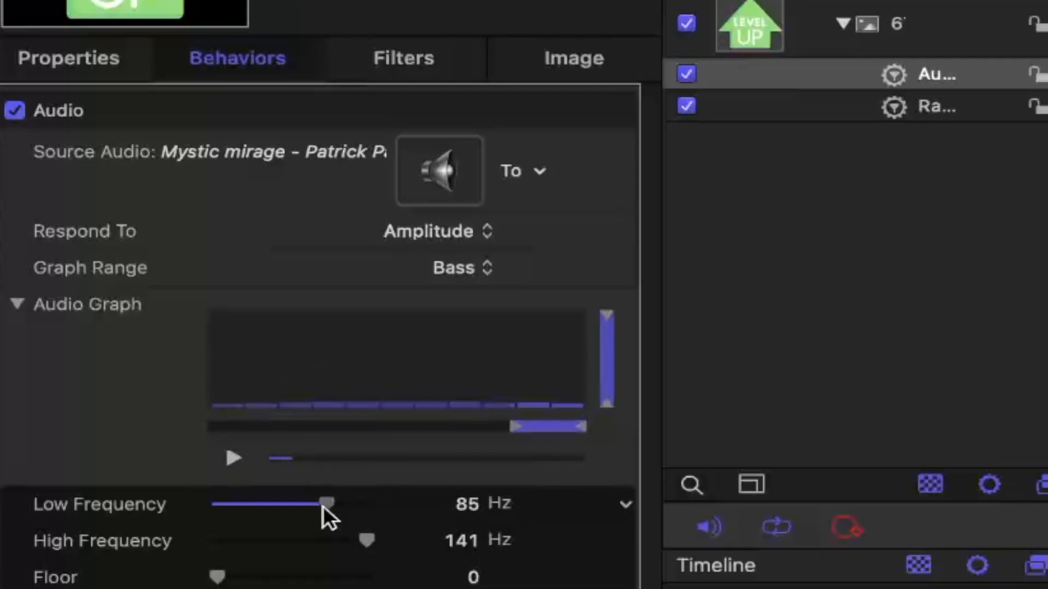
- Set the Audio behavior's low frequency to 75 Hz and play the audio graph to check it
drag(323, 506, 308, 503)
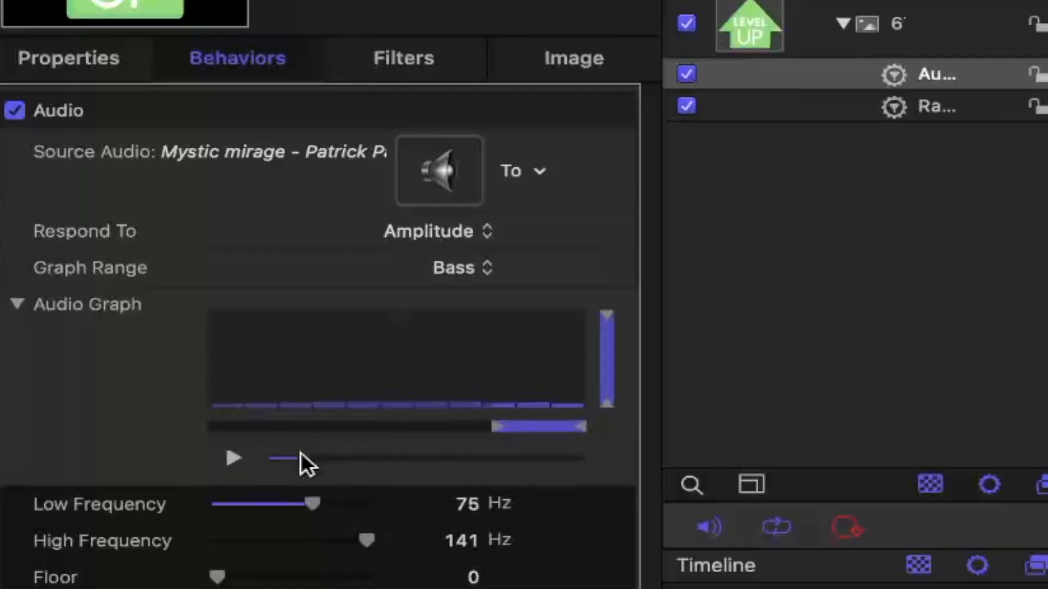
click(228, 454)
click(228, 454)
- Apply the Randomize behavior to the image's Transform Scale in Y and Z
scroll(155, 479, down, 10)
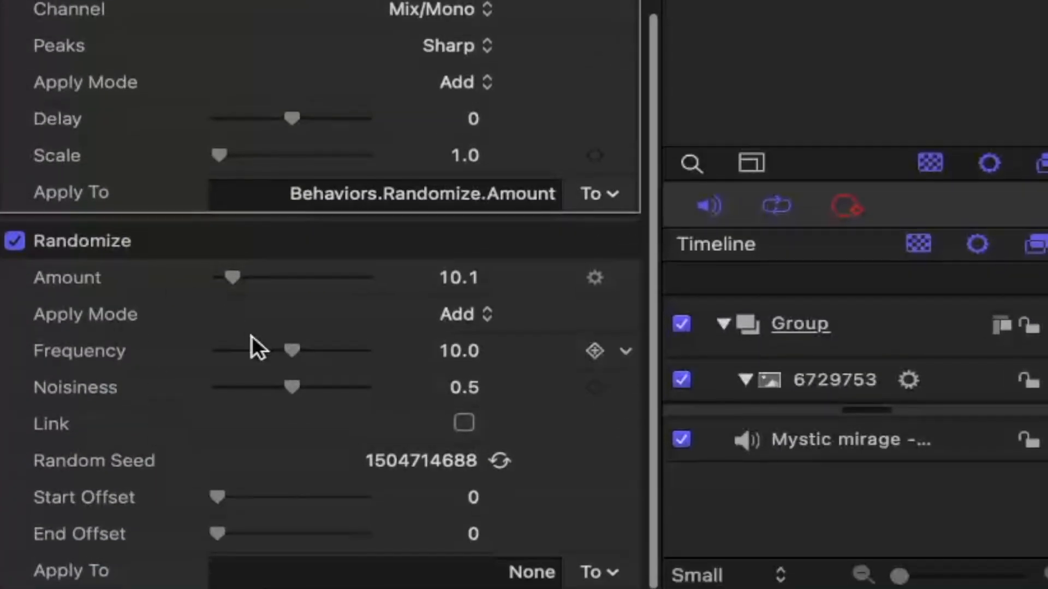
click(617, 576)
mouse_move(633, 532)
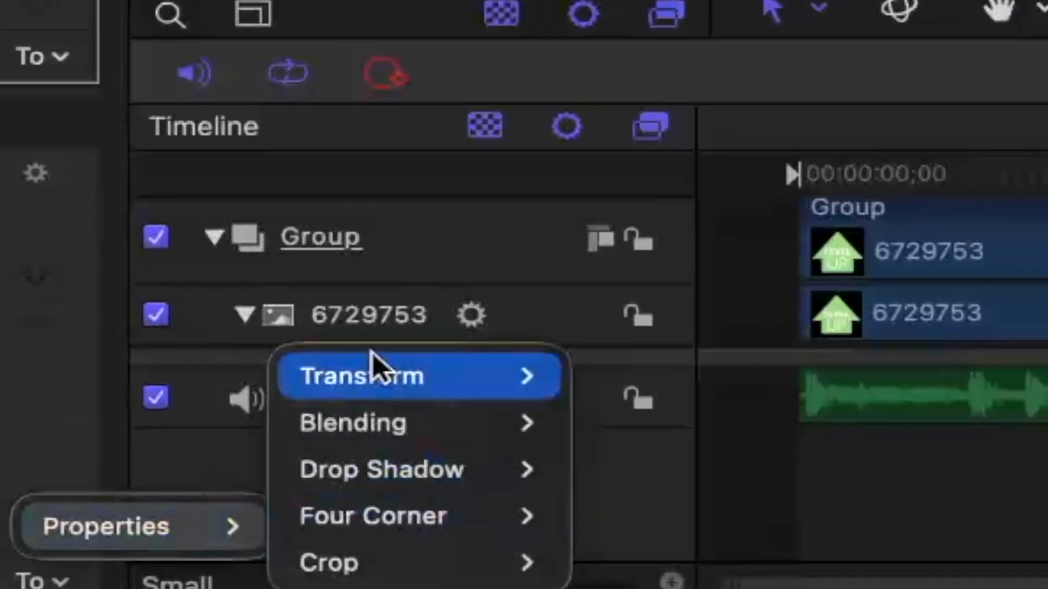
mouse_move(372, 369)
mouse_move(627, 450)
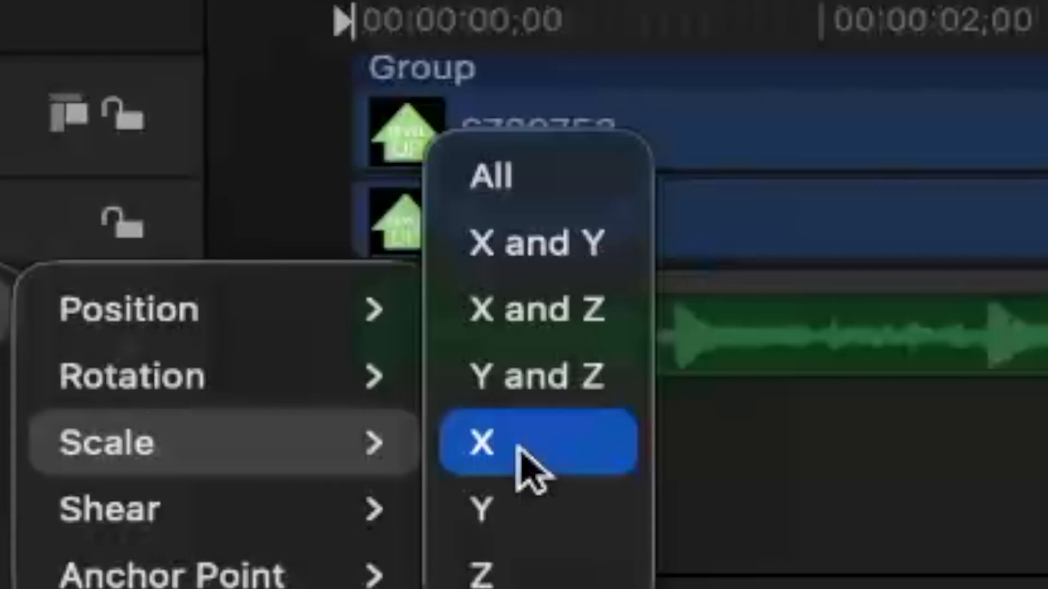
click(540, 379)
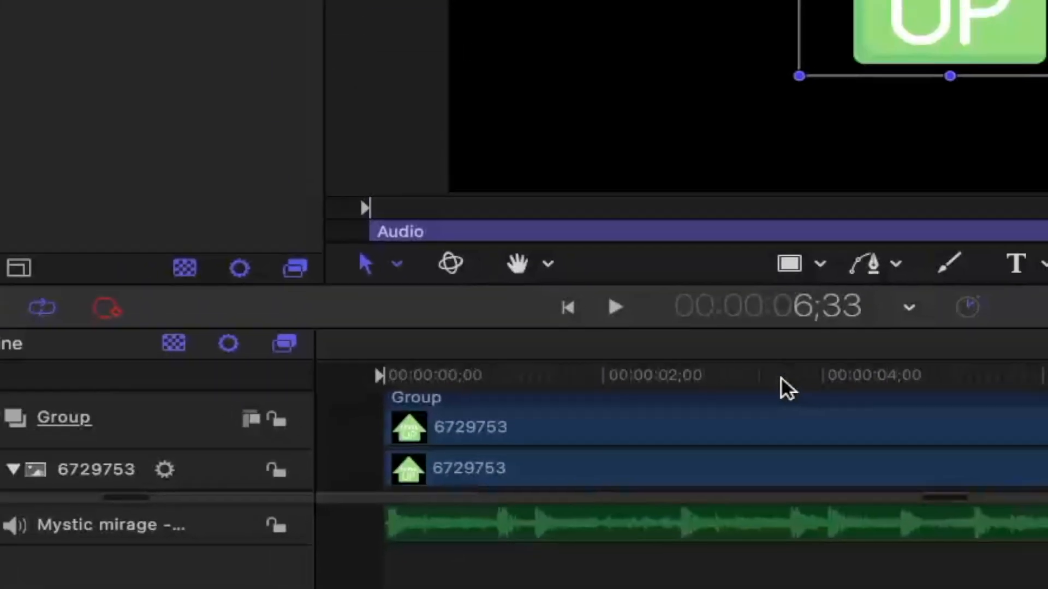
- Play the project from the start to check how the image reacts to the music
drag(781, 380, 373, 386)
key(space)
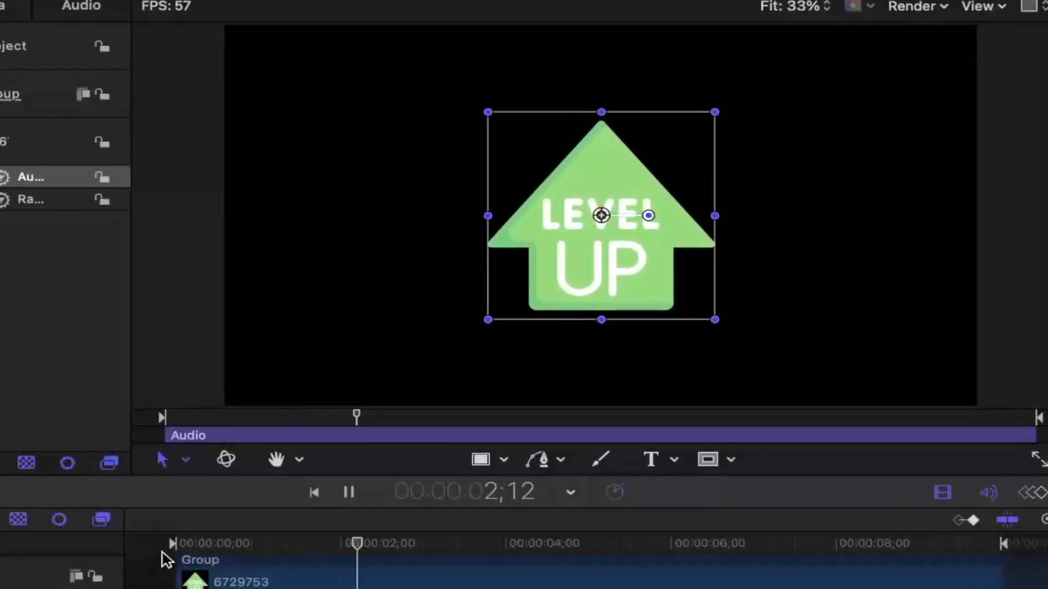
key(space)
click(124, 564)
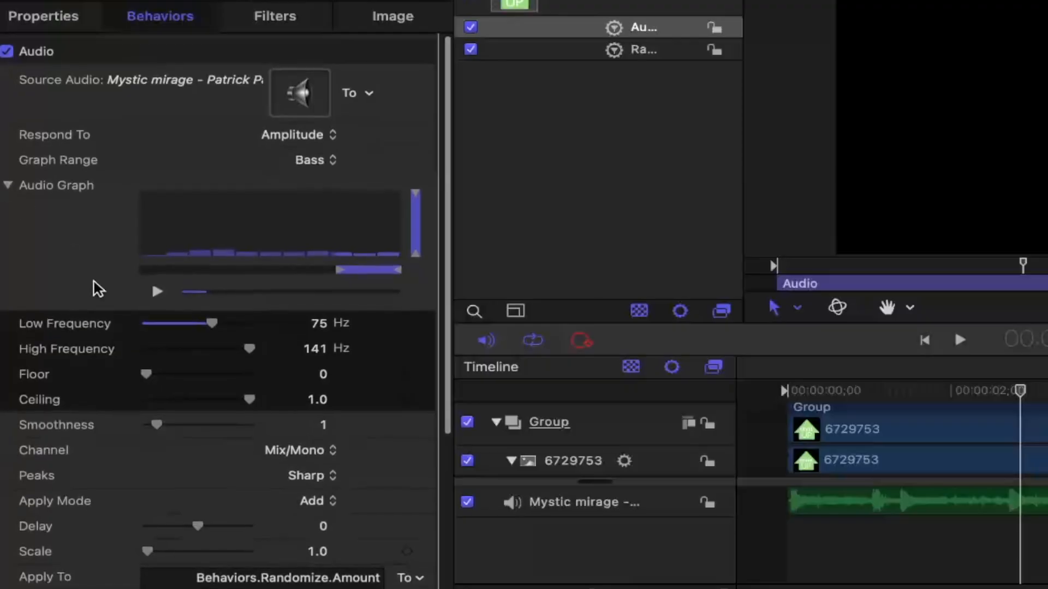
- Open the project settings and select a custom default layer duration of 120.0 seconds
scroll(94, 284, down, 1)
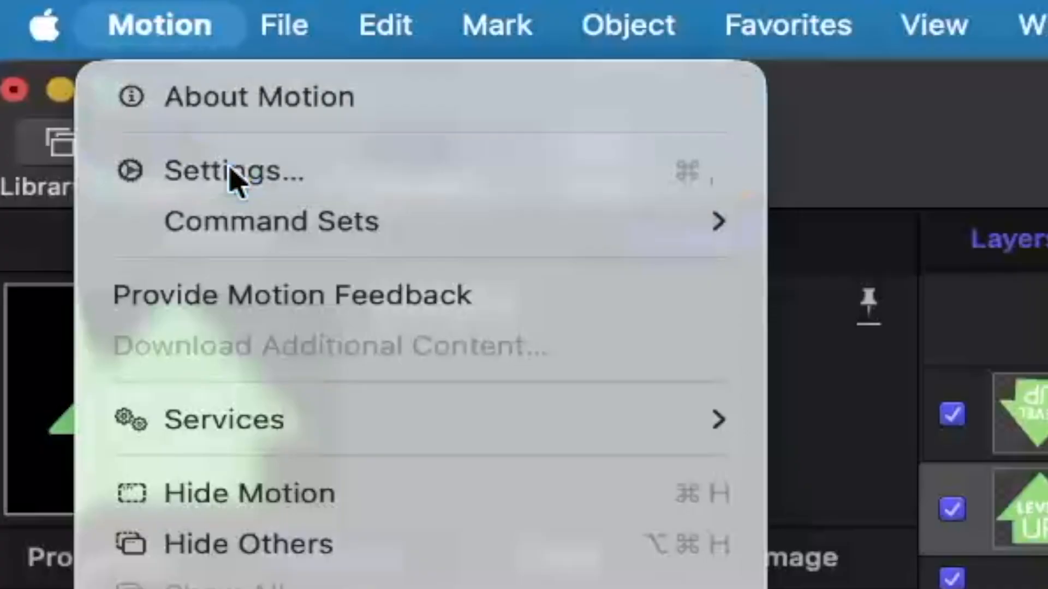
click(229, 168)
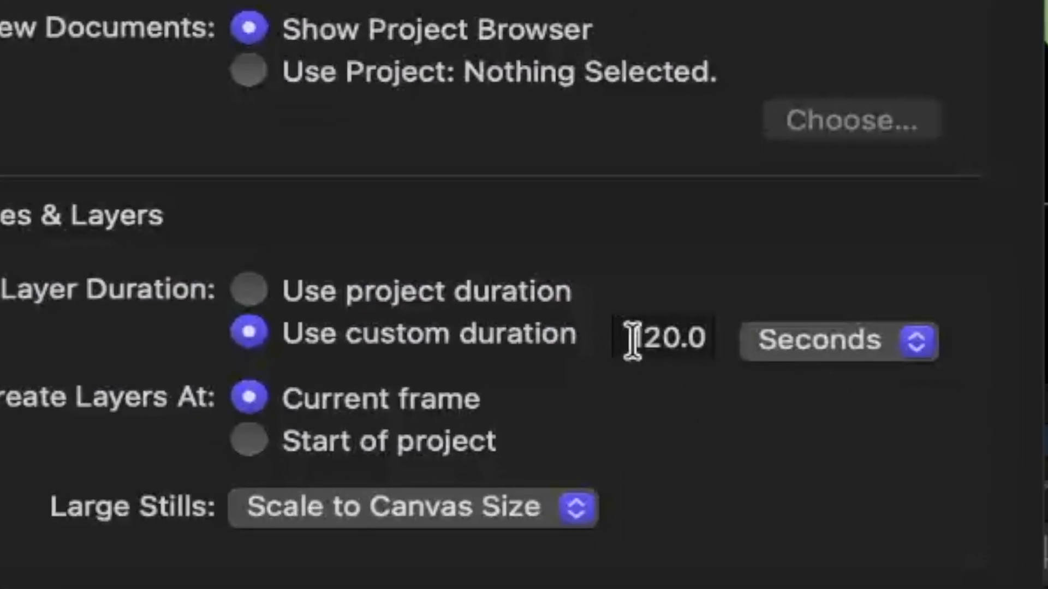
click(632, 340)
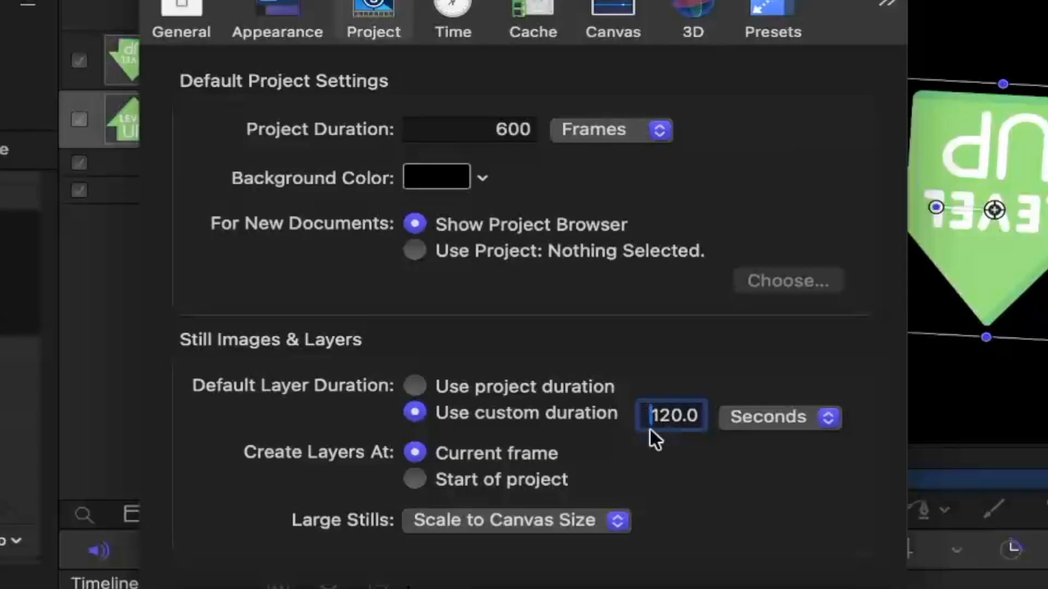
click(493, 385)
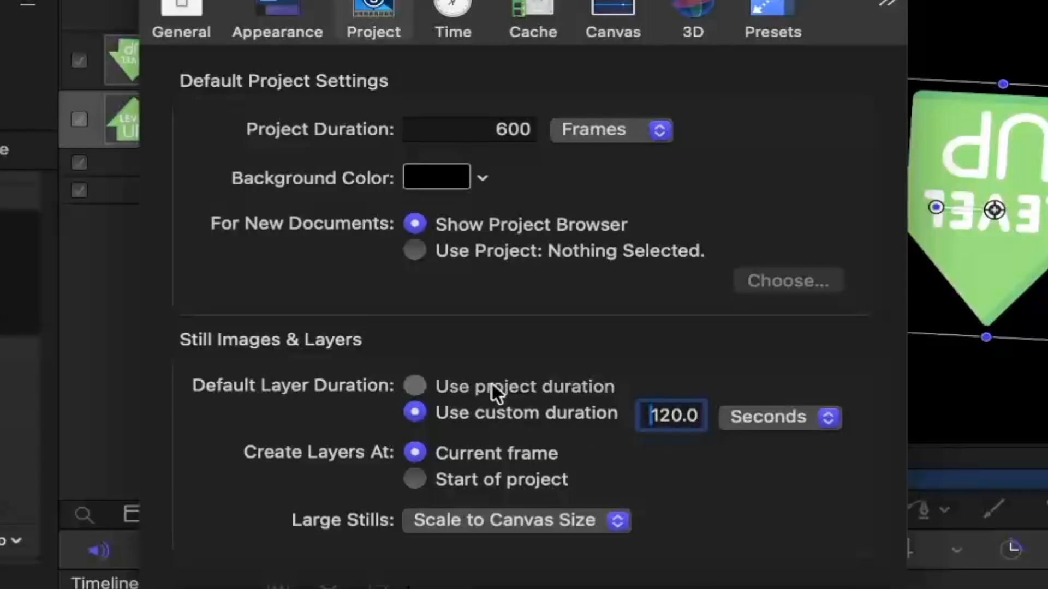
click(417, 412)
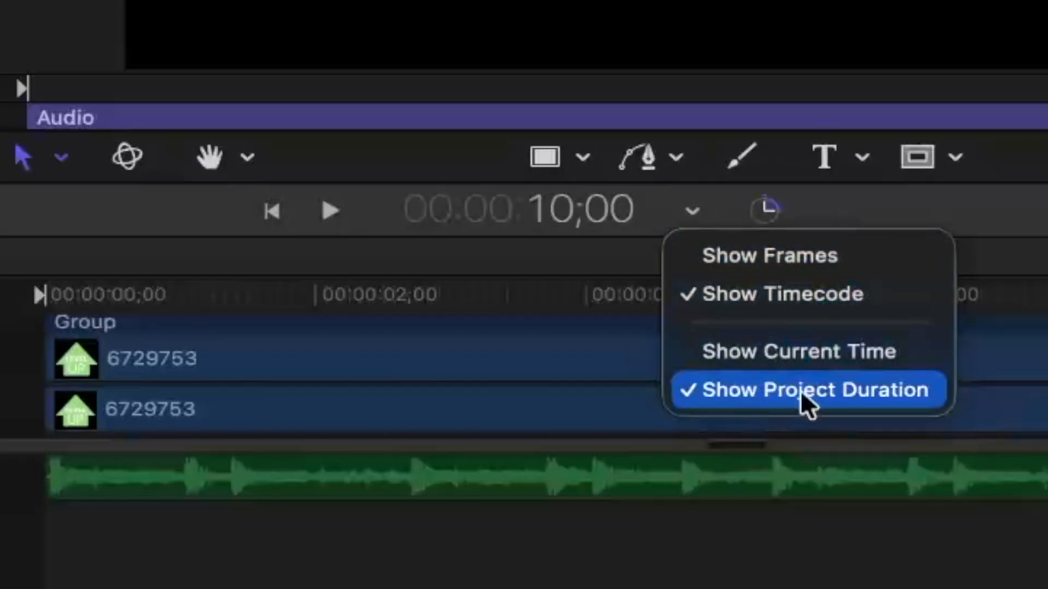
- Set the project duration to 00:02:00;00 and extend the play range's out point to the end of the project
click(565, 224)
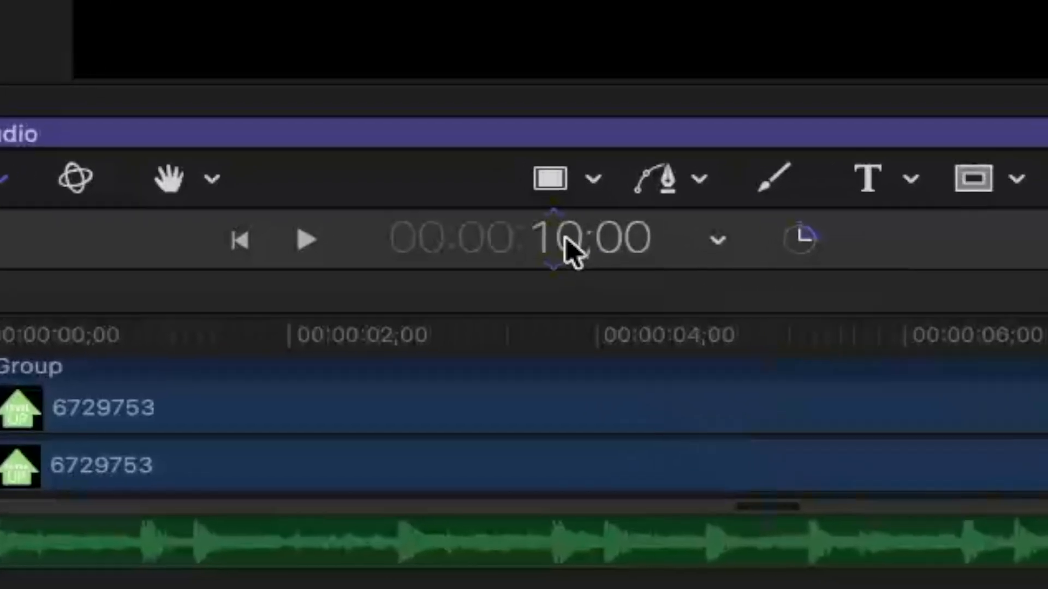
click(567, 246)
click(529, 320)
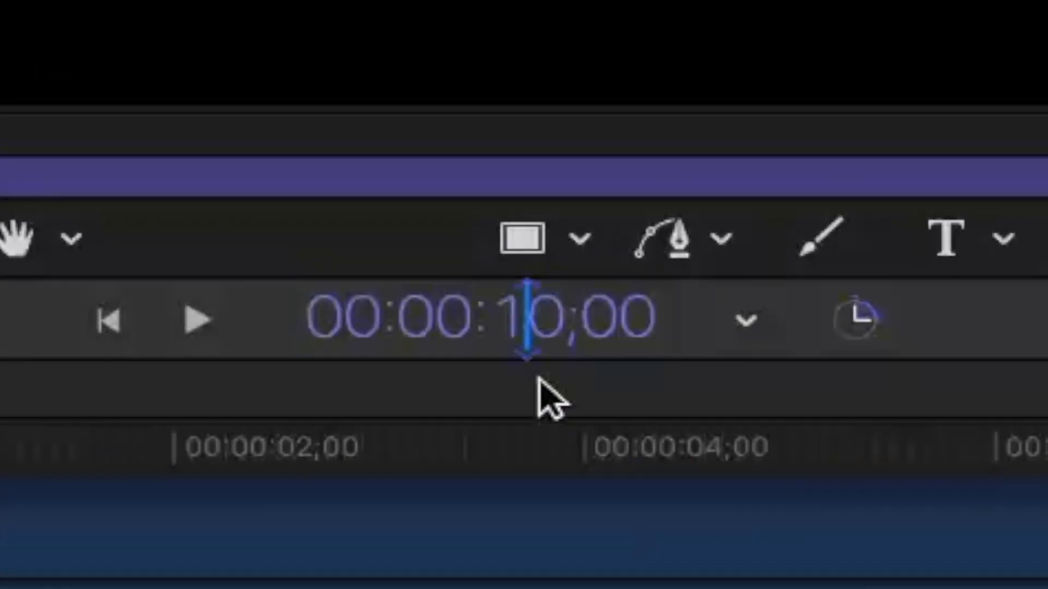
key(BackSpace)
text(0)
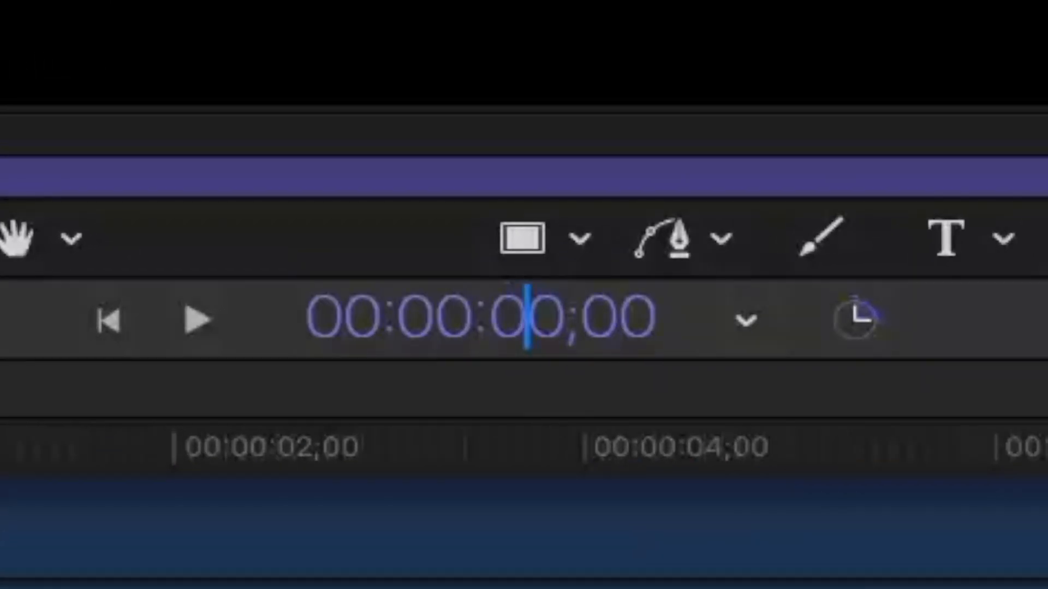
key(BackSpace)
text(2)
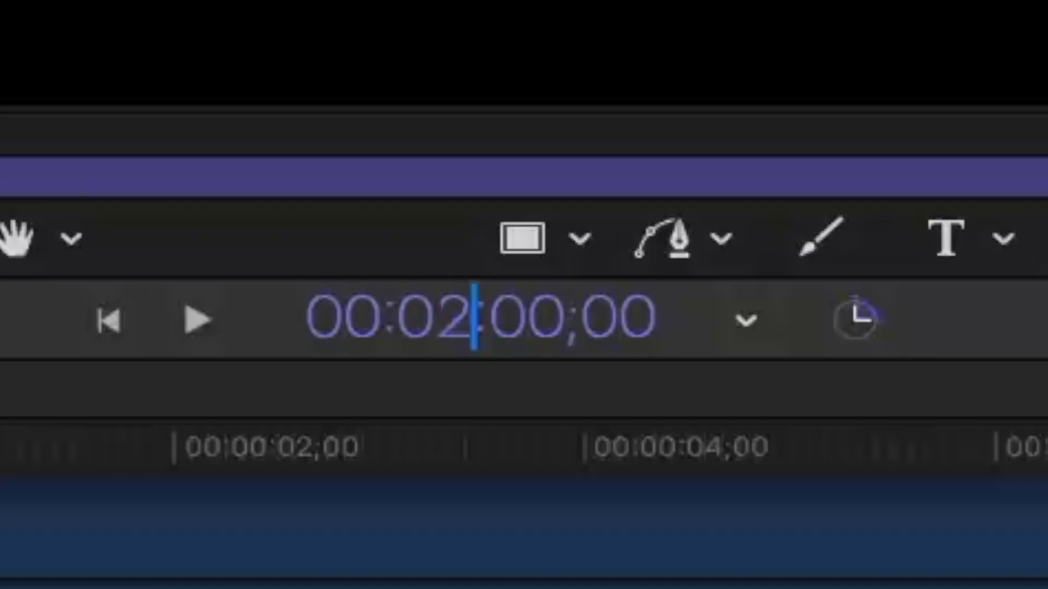
key(Return)
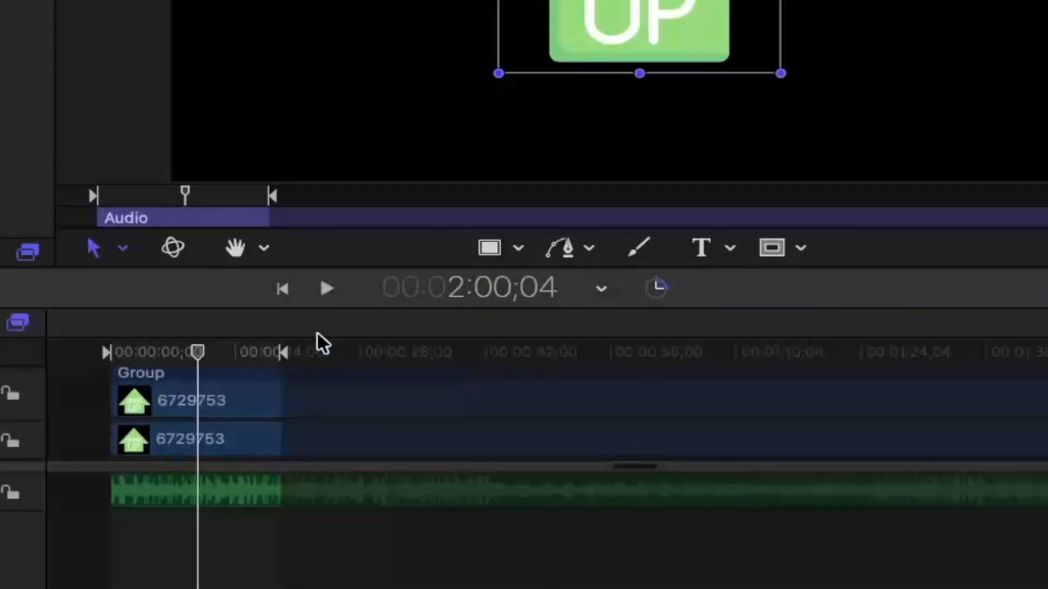
mouse_move(280, 352)
mouse_down()
mouse_move(550, 358)
mouse_move(780, 347)
mouse_move(788, 365)
mouse_up()
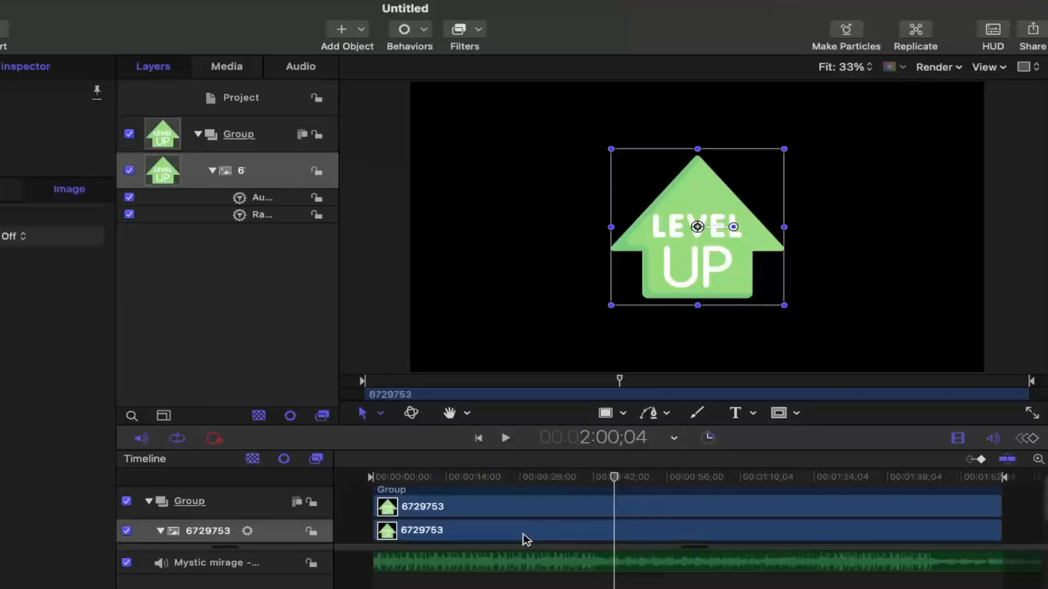
- Show the behavior settings of the Level Up image and play the project to check its reaction to the bass
click(440, 532)
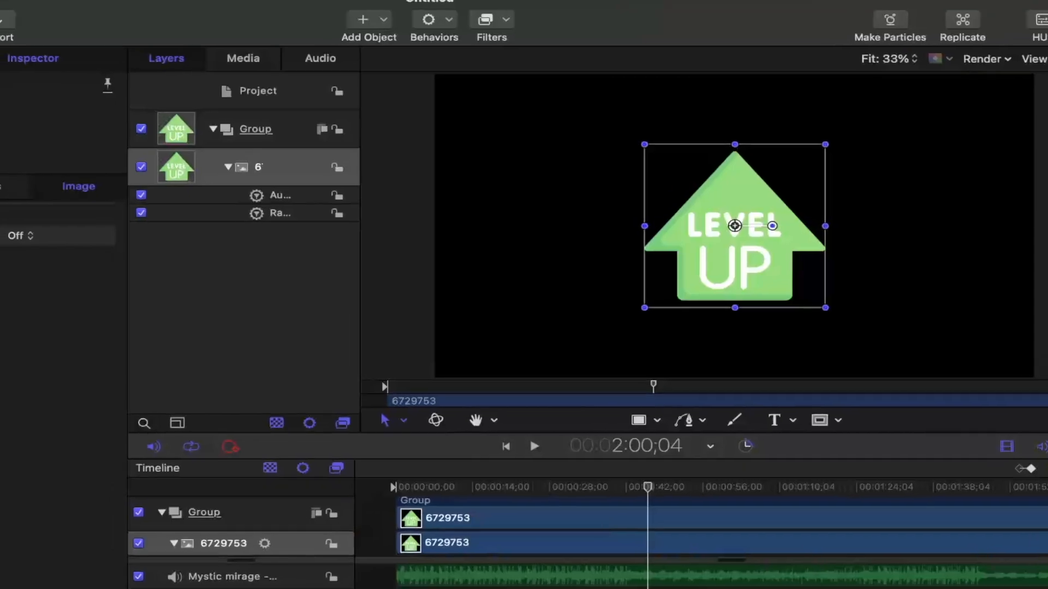
click(43, 189)
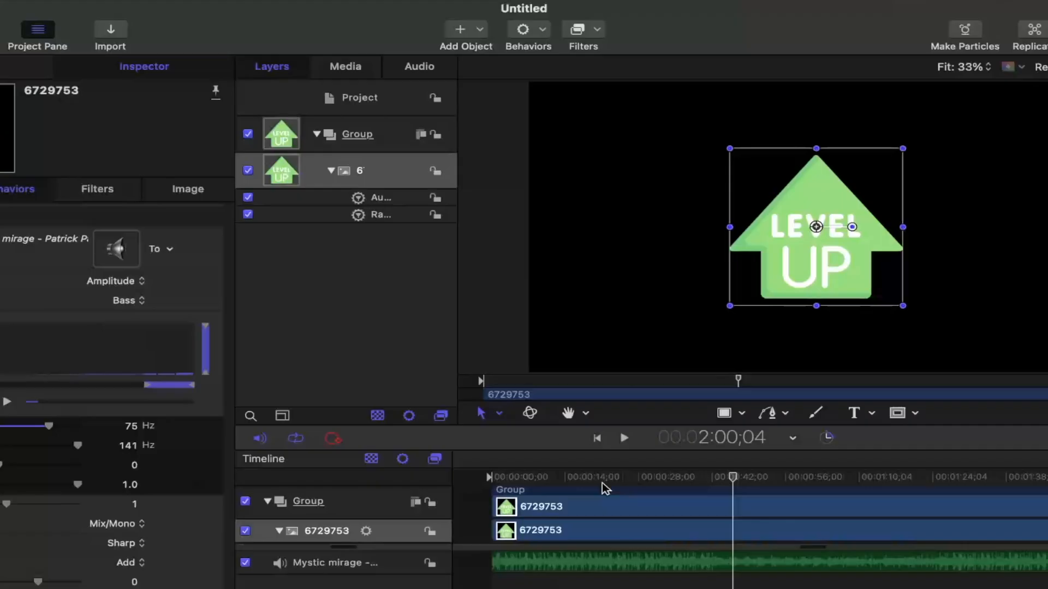
key(space)
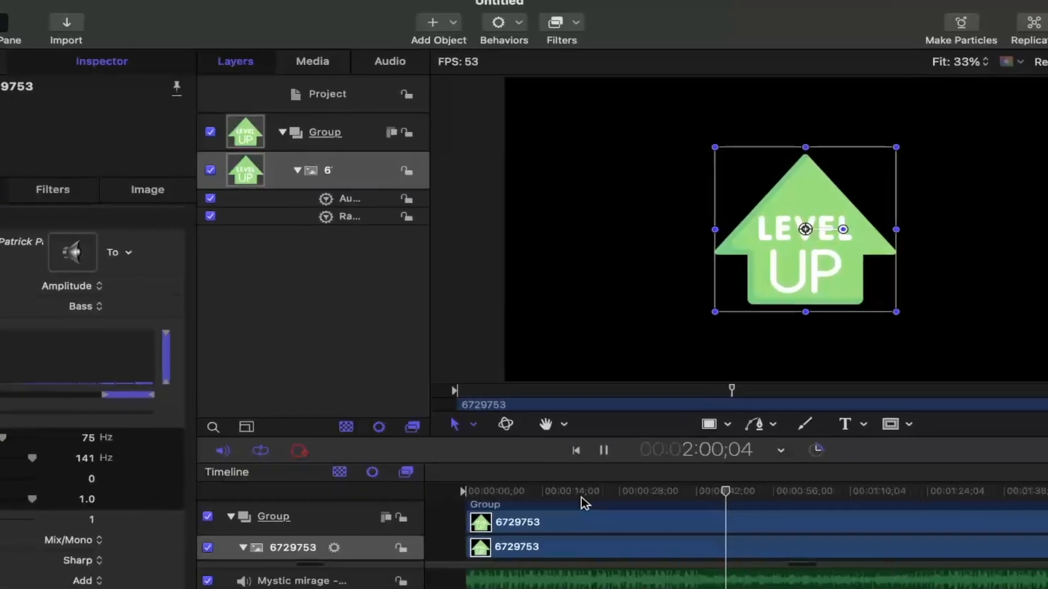
click(581, 494)
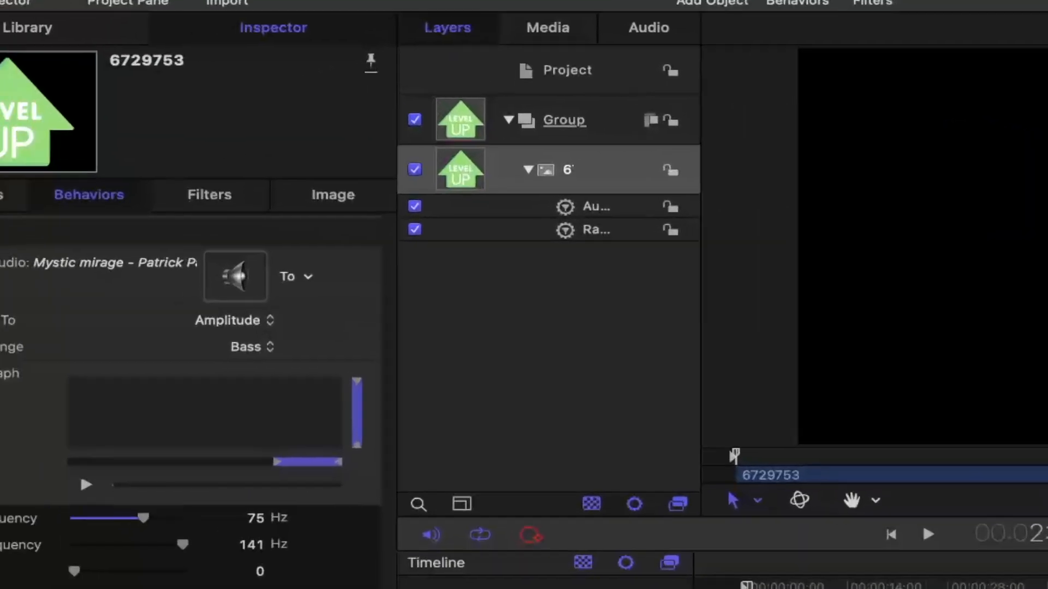
- Add a Rotation keyframe at 0° to the Level Up image at the start of the project
click(0, 189)
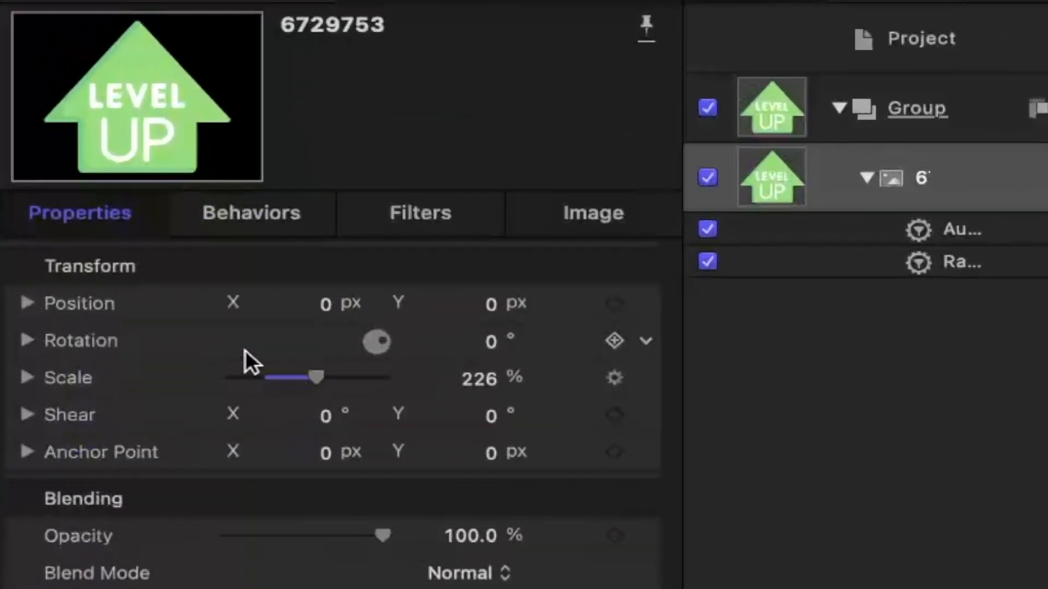
click(614, 341)
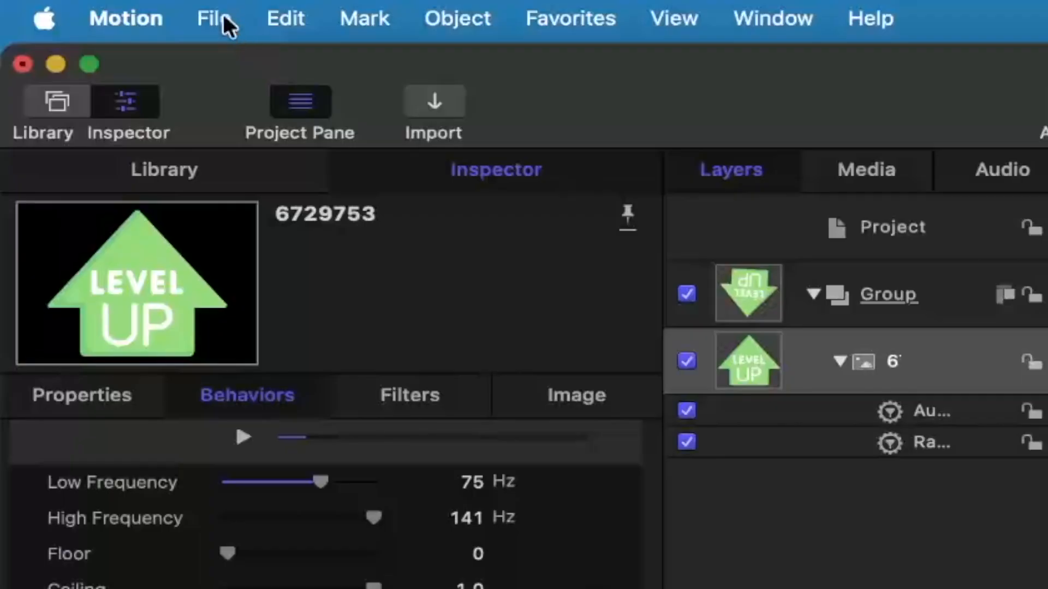
- Start a movie export of the project and title it visual
click(221, 16)
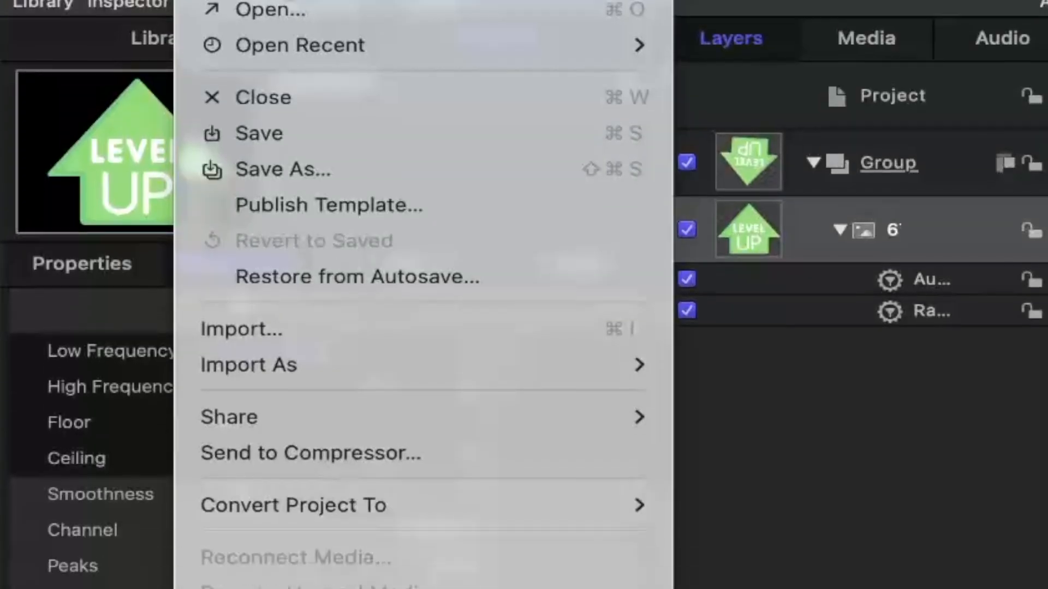
mouse_move(361, 550)
click(679, 210)
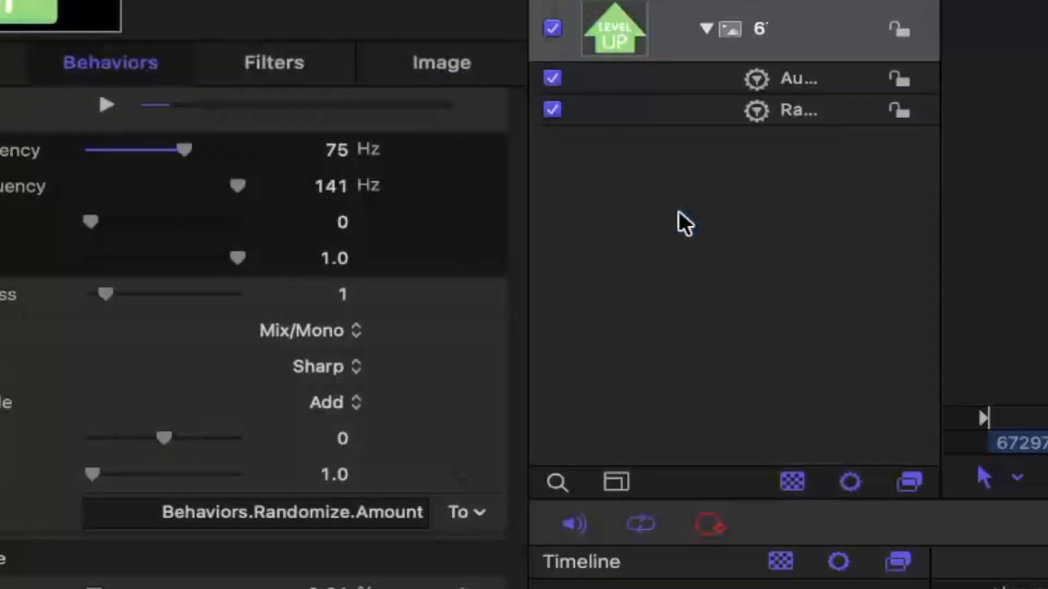
click(675, 135)
text(visual)
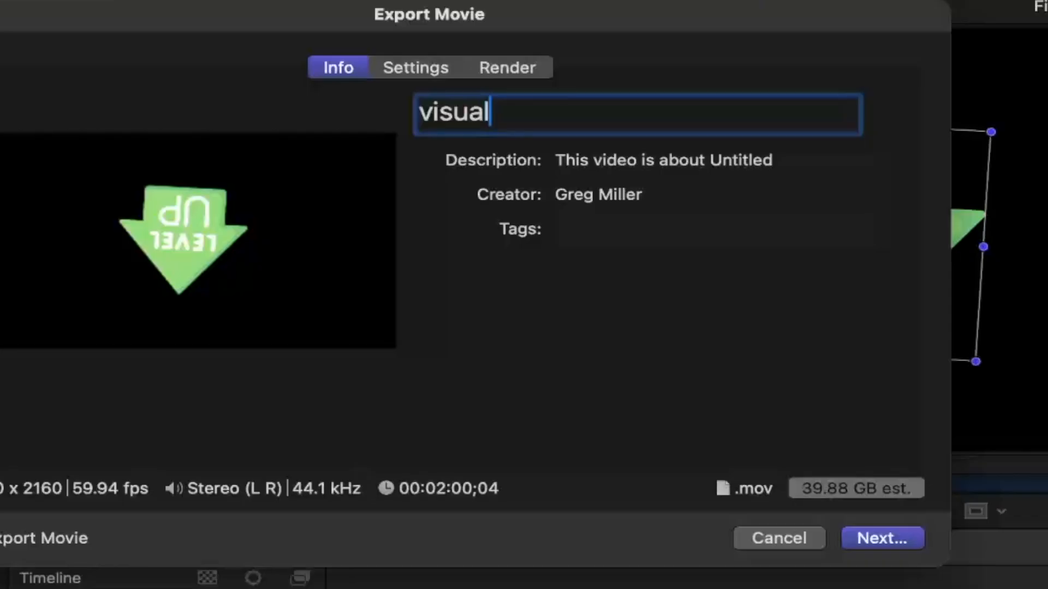
- Set the export format to Computer in the movie export settings
click(422, 64)
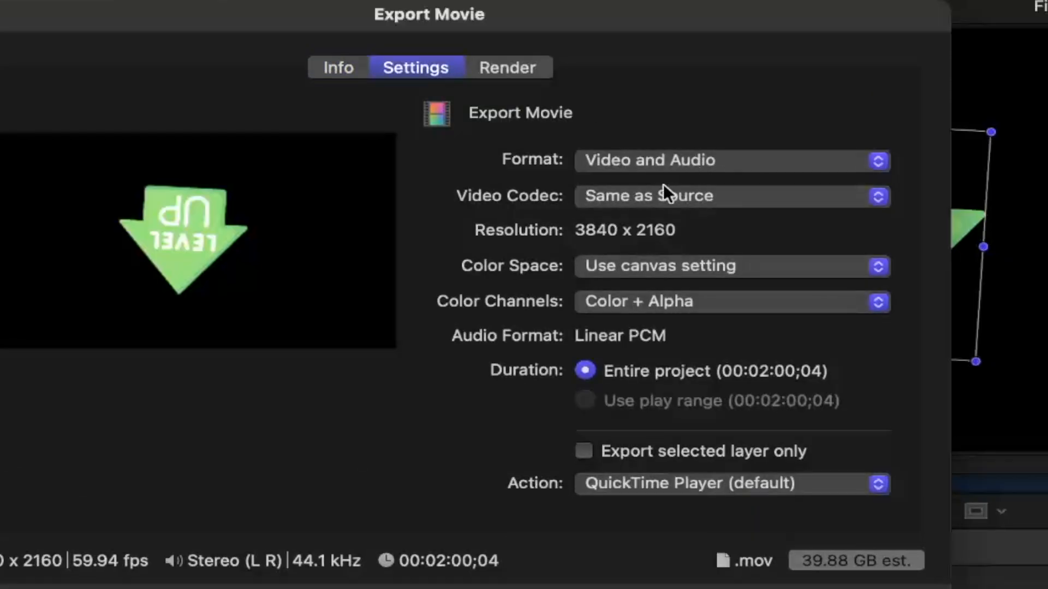
click(658, 159)
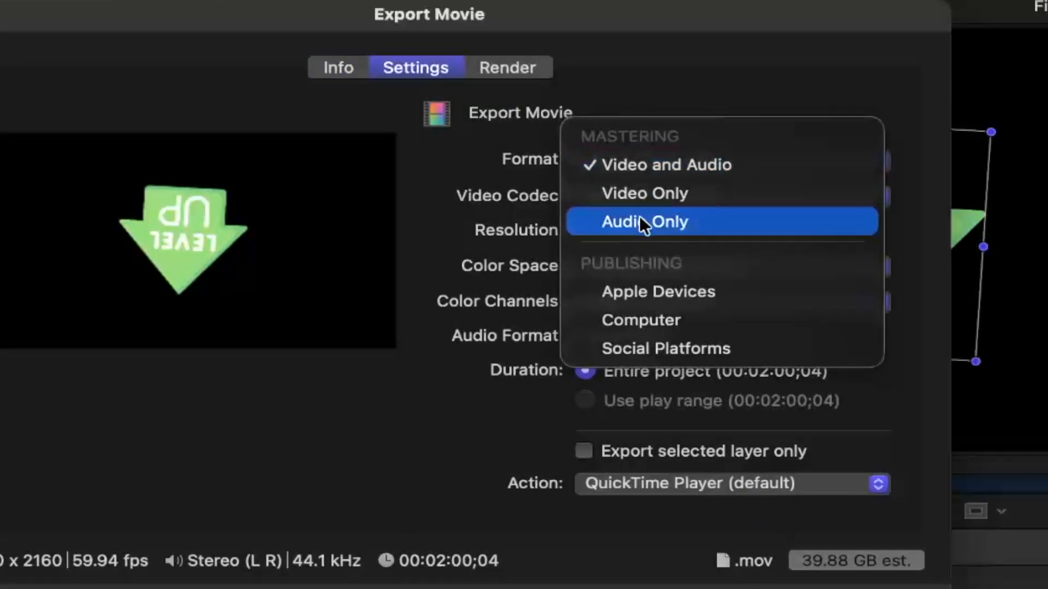
click(649, 317)
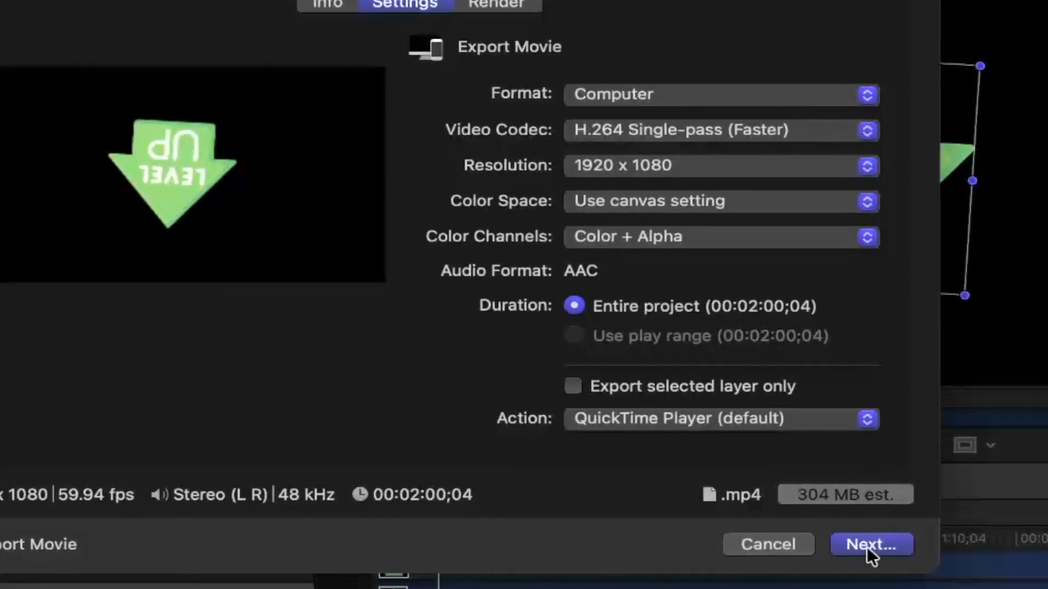
- Save the exported movie as visual on the Desktop
click(867, 546)
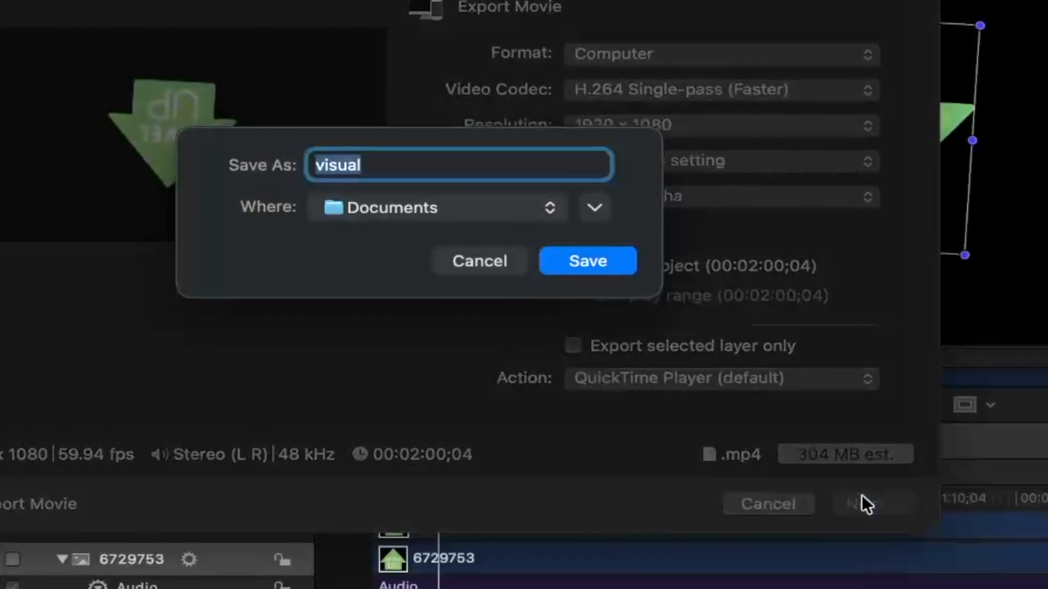
click(448, 218)
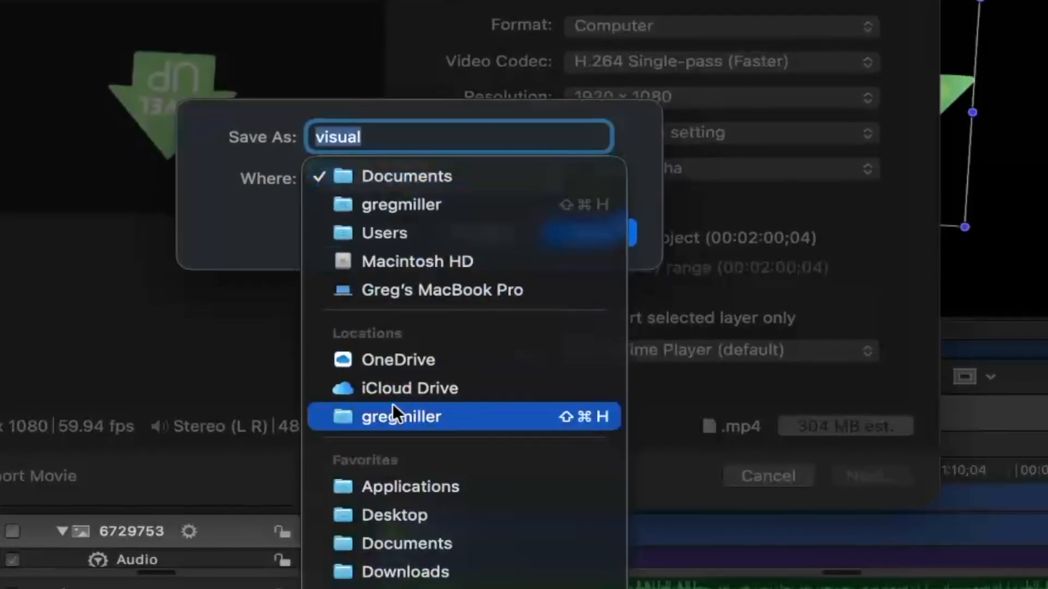
click(407, 519)
key(Return)
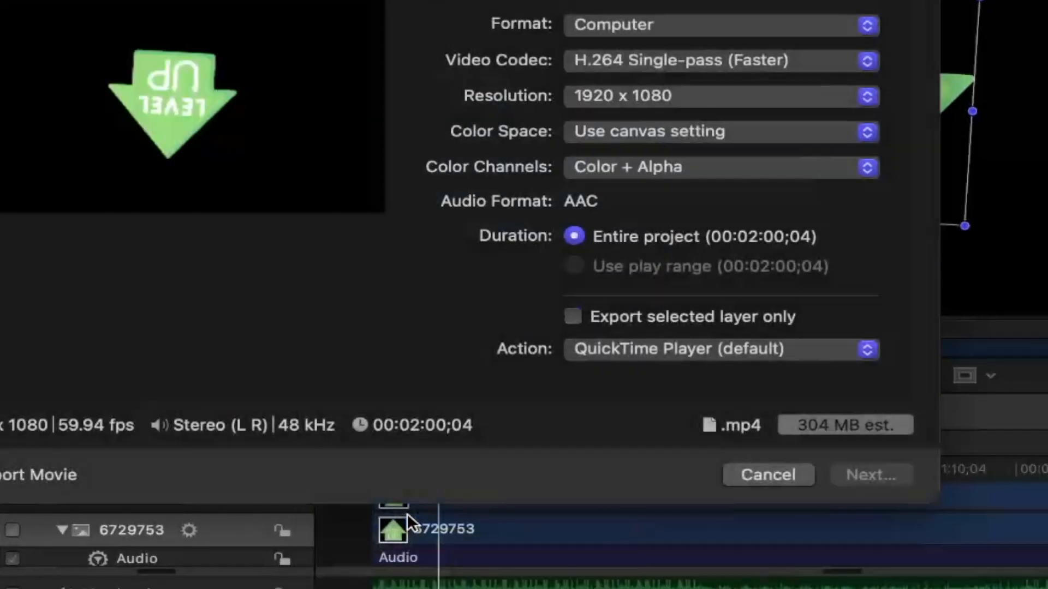